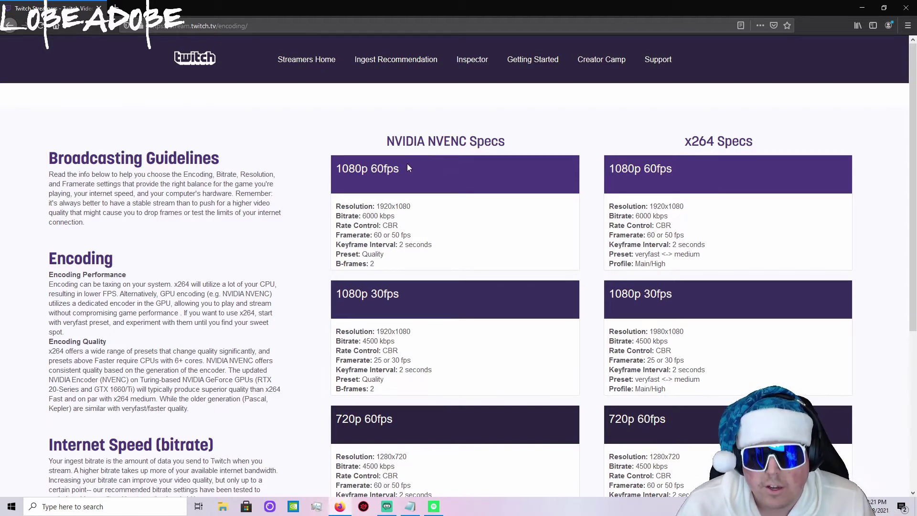
Review the NVIDIA NVENC and x264 specs for 1080p and 720p streaming on Twitch's Broadcasting Guidelines page
scroll(380, 173, down, 4)
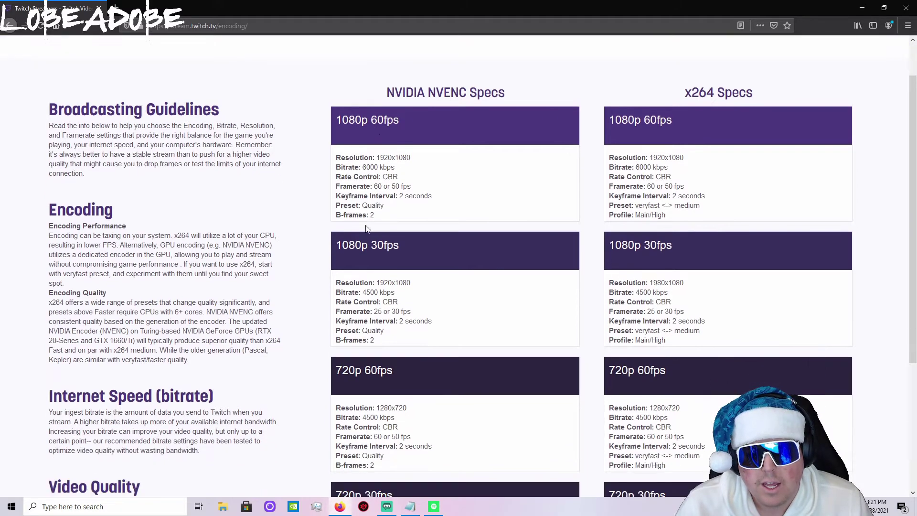
scroll(356, 226, down, 1)
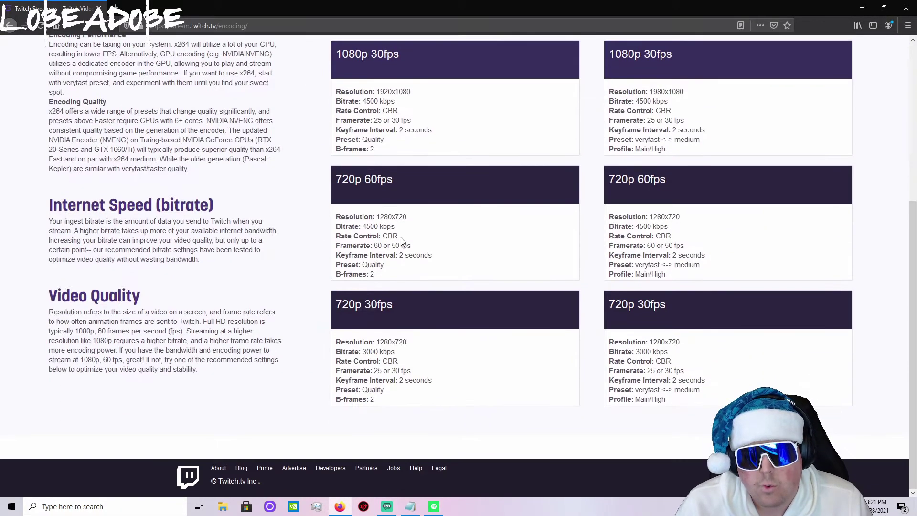
scroll(378, 223, up, 4)
scroll(398, 220, down, 1)
scroll(399, 167, up, 1)
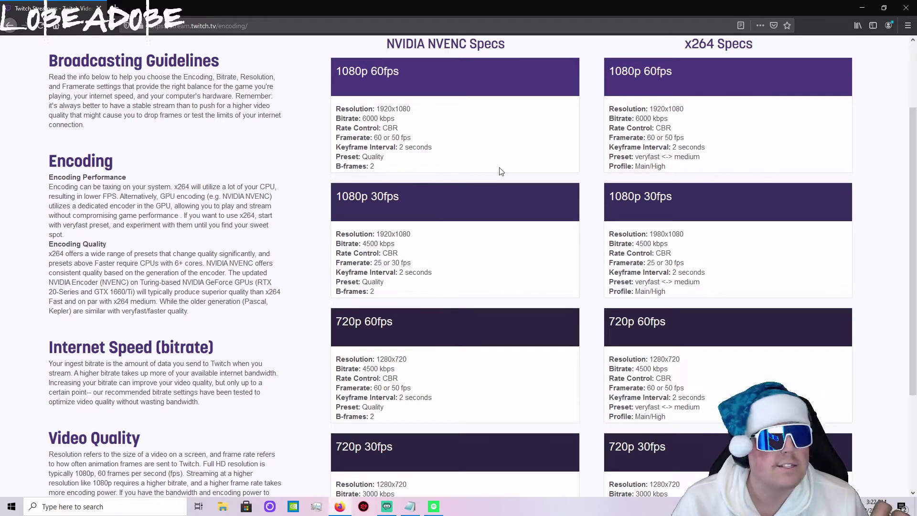
scroll(500, 171, down, 1)
scroll(498, 307, up, 3)
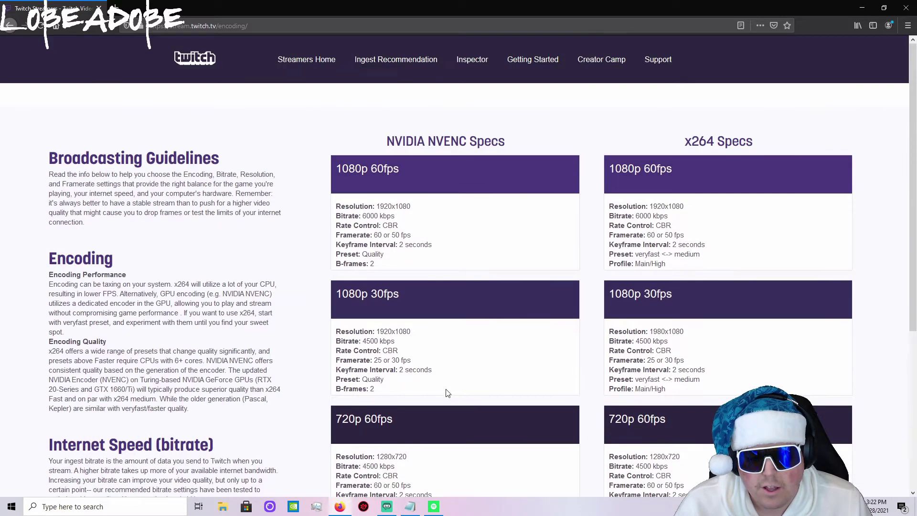
Switch to Streamlabs OBS and review the stream destinations and the streaming output settings
click(392, 507)
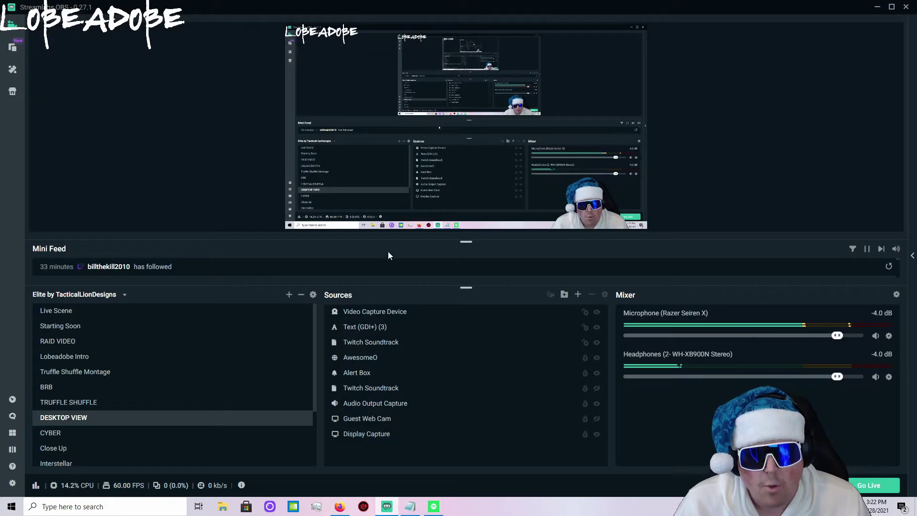
click(12, 483)
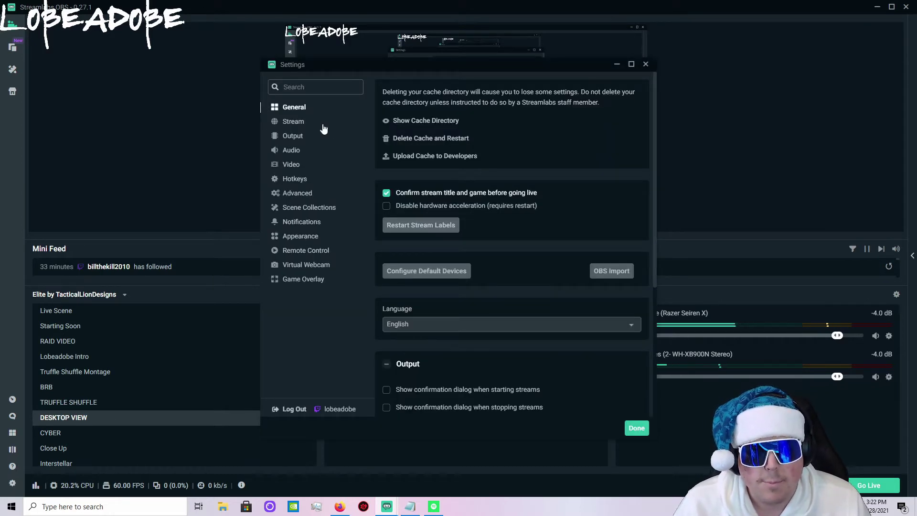
click(305, 122)
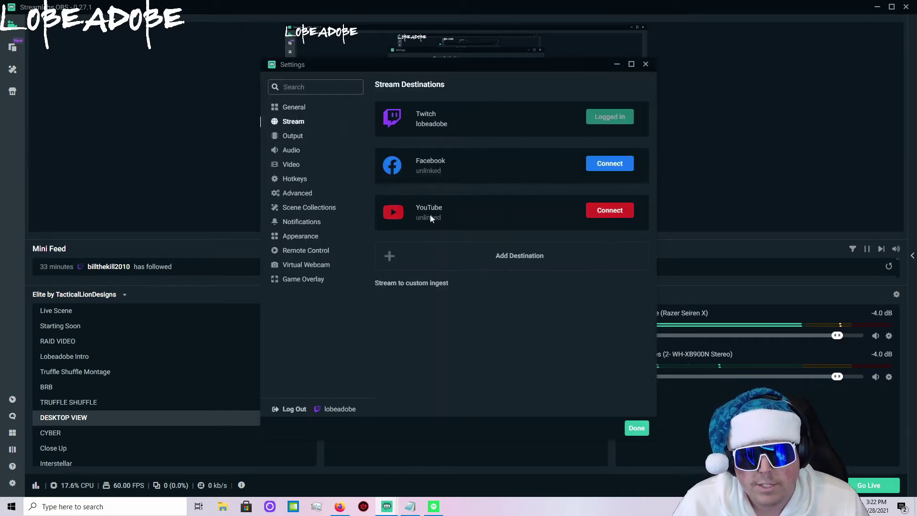
click(306, 138)
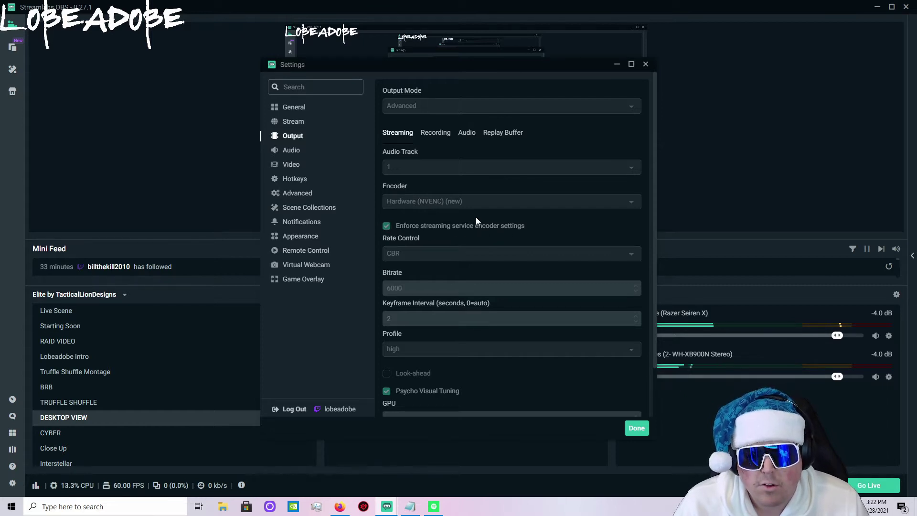
scroll(475, 216, down, 1)
scroll(449, 210, down, 1)
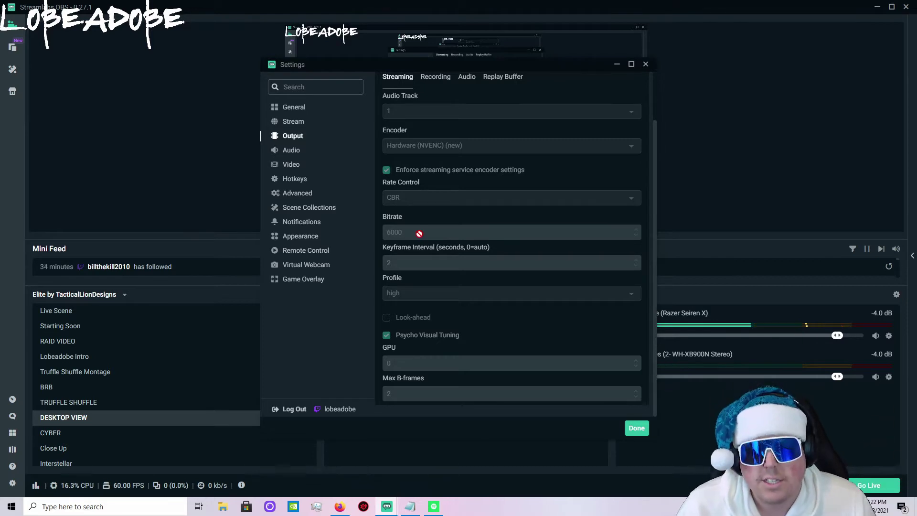
Switch to Firefox and check the recommended bitrates for each resolution and frame rate in the Twitch guidelines
click(339, 506)
scroll(371, 285, down, 5)
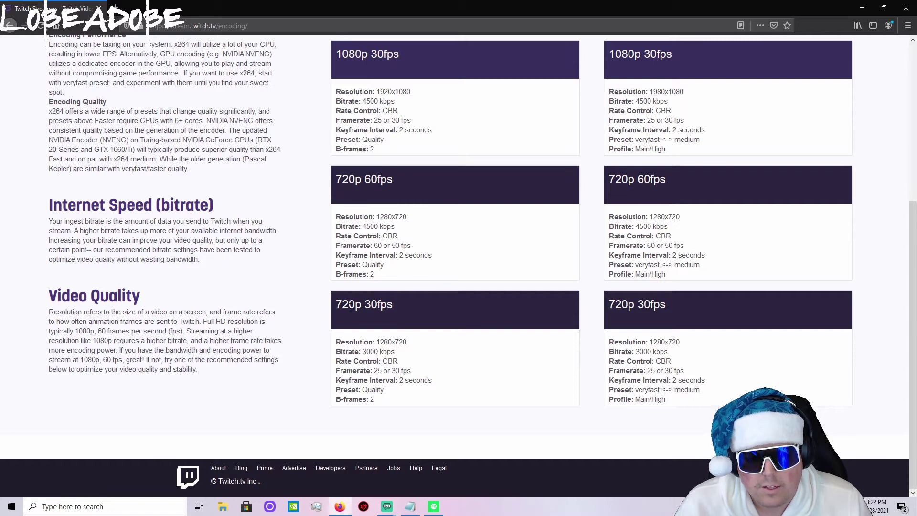
scroll(392, 235, up, 3)
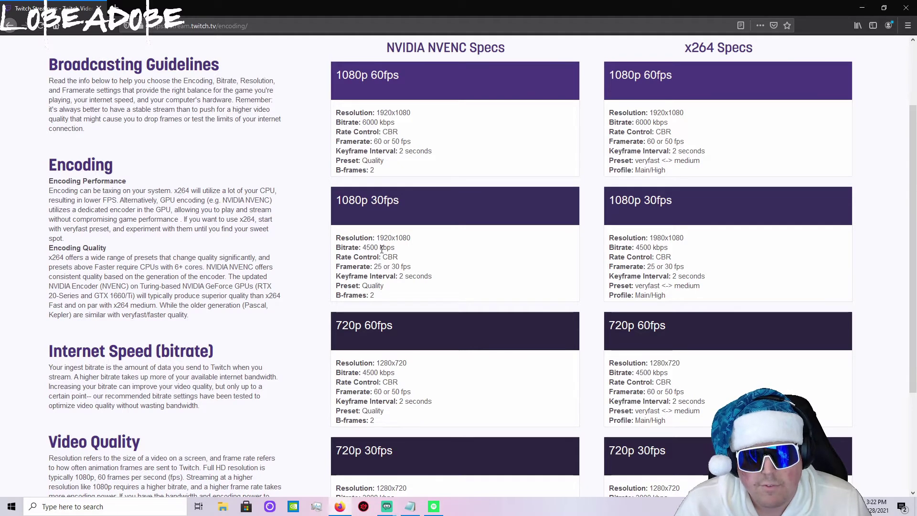
scroll(403, 221, up, 2)
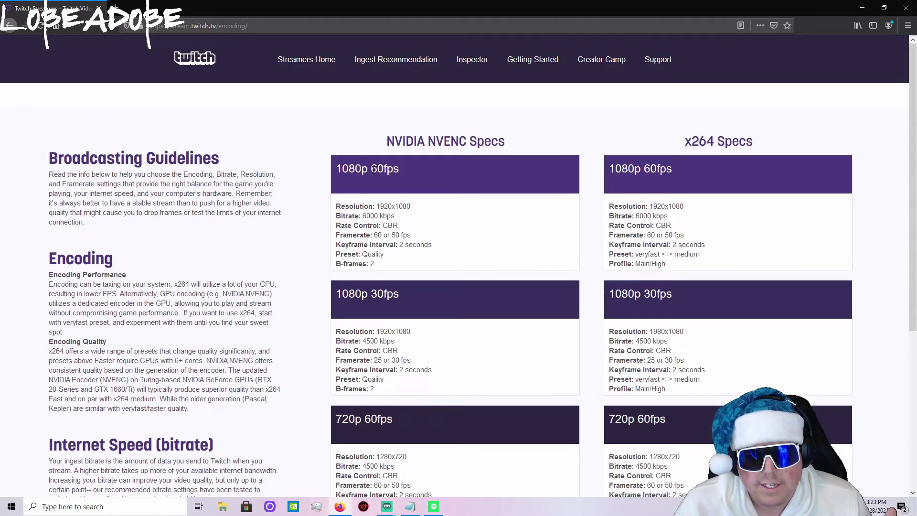
Return to Streamlabs OBS with its Settings window in front and check the streaming bitrate and keyframe interval
mouse_move(386, 506)
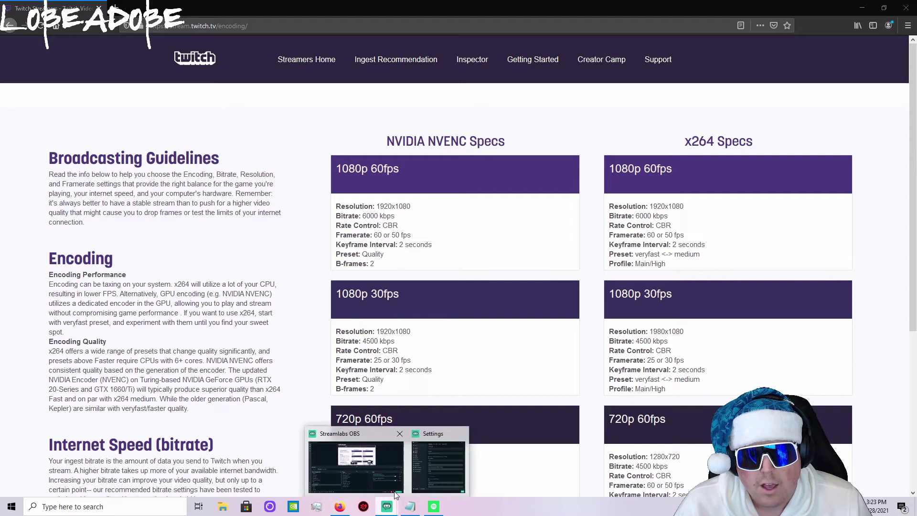
click(446, 474)
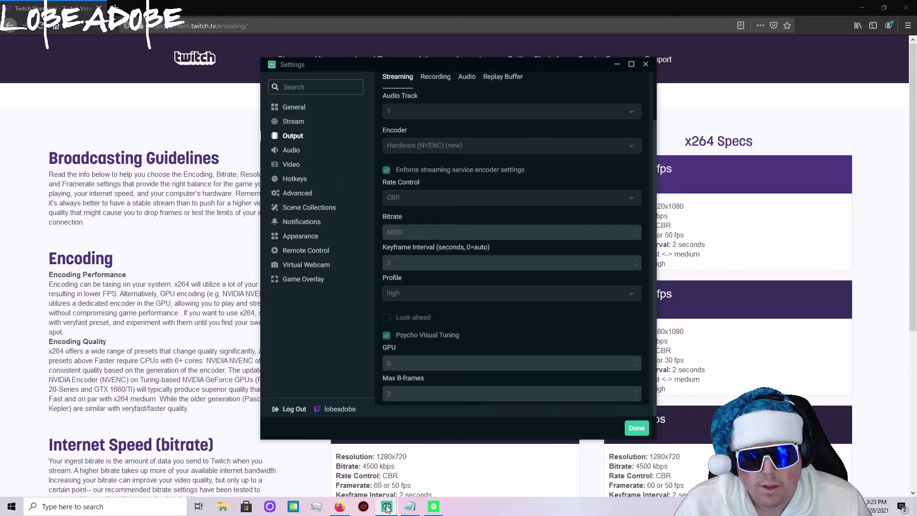
click(353, 463)
click(439, 463)
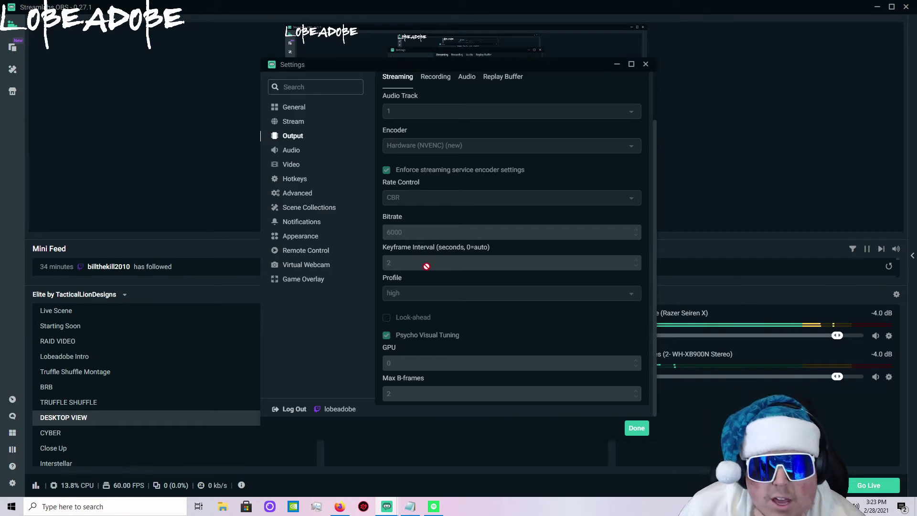
Switch to Firefox, place the Streamlabs OBS Settings window beside the NVENC specs, and compare the streaming output values with them
click(339, 507)
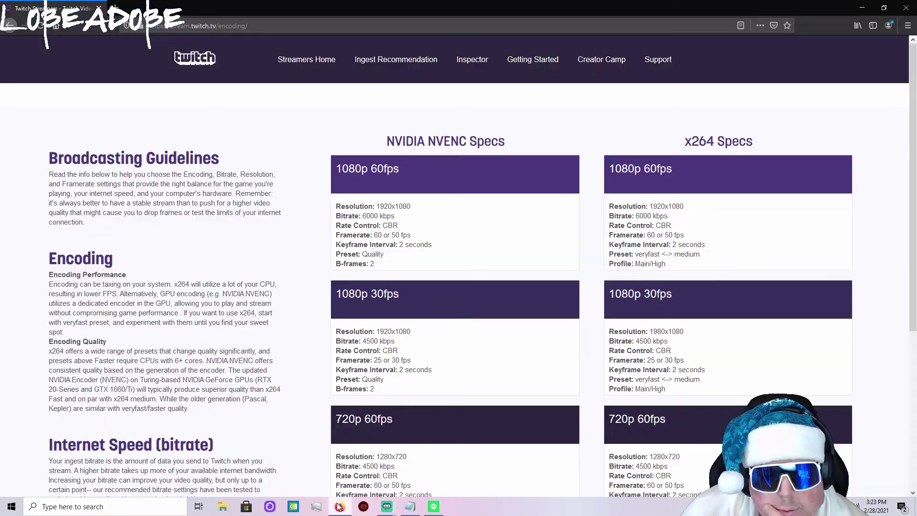
mouse_move(387, 506)
click(438, 451)
drag(463, 70, 726, 94)
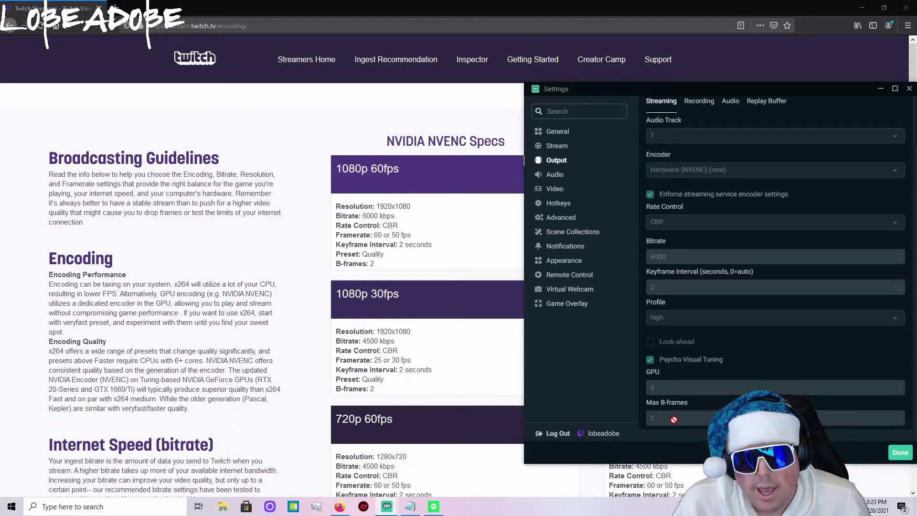
scroll(798, 339, up, 1)
scroll(797, 339, down, 1)
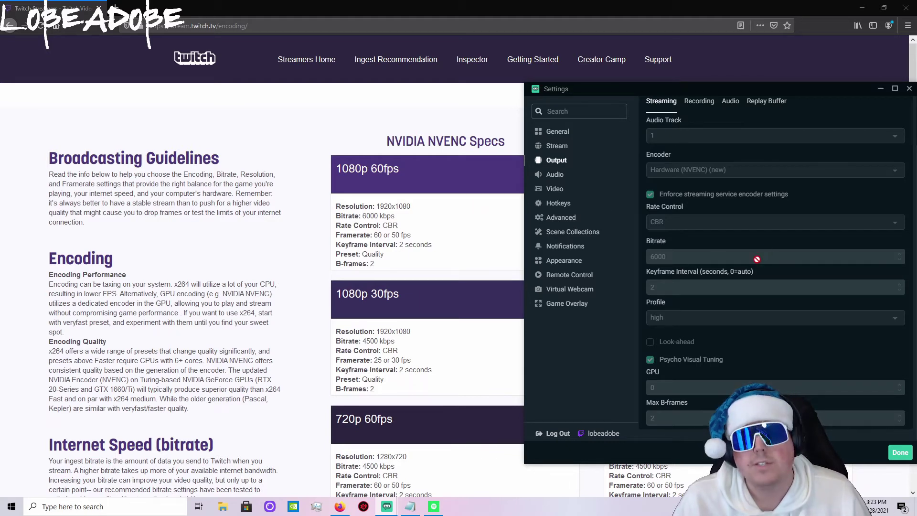
Examine the recording output settings, including path, format, encoder and bitrate, with the main Streamlabs OBS window behind them
click(697, 104)
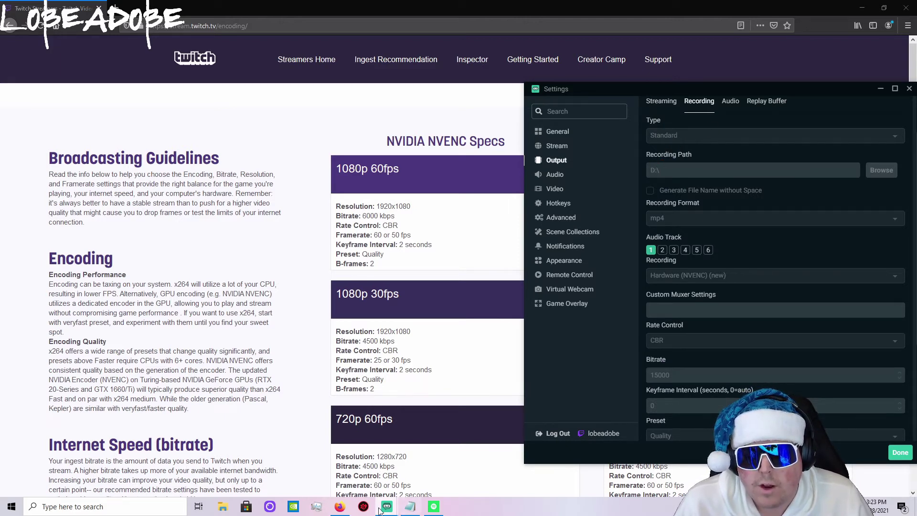
mouse_move(387, 508)
click(368, 470)
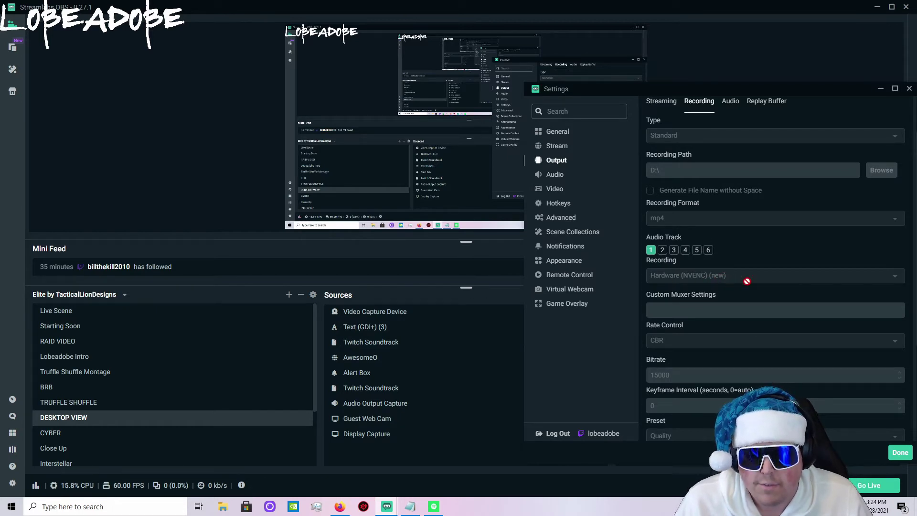
scroll(763, 306, down, 1)
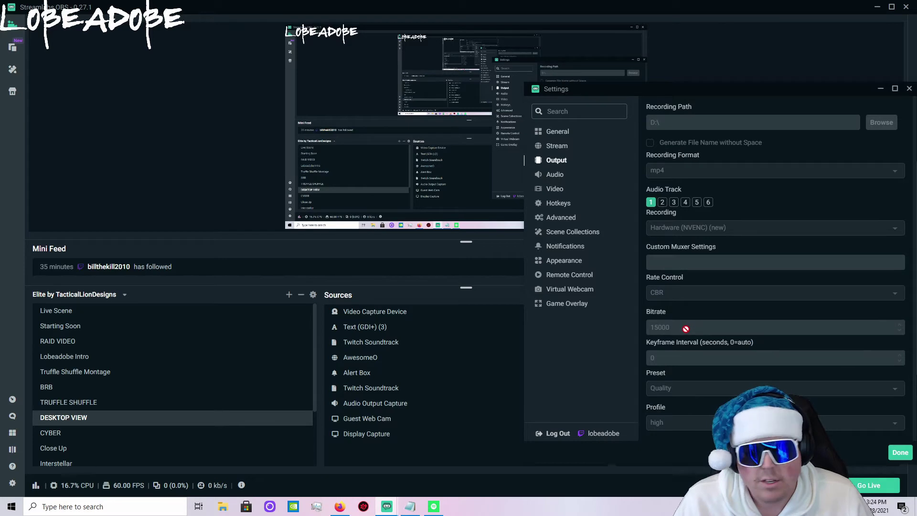
scroll(692, 328, up, 2)
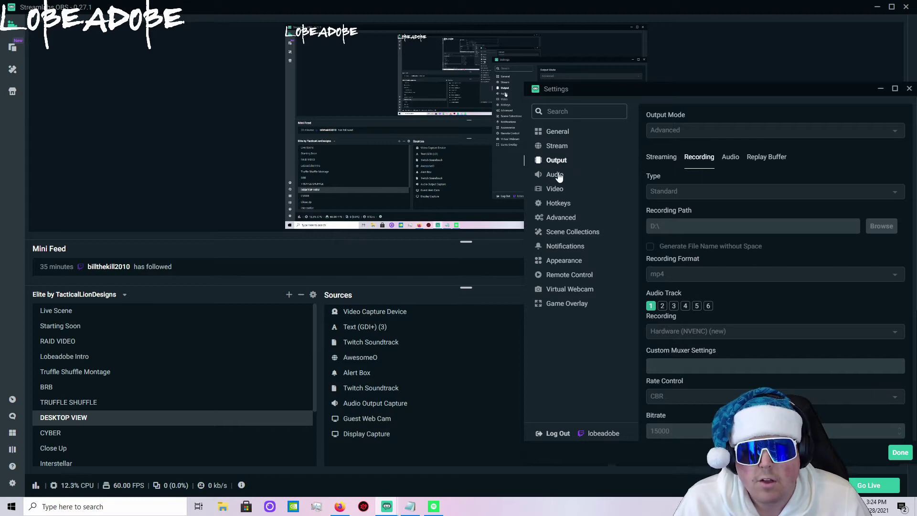
Review the audio device settings, the video resolution and FPS settings, and the hotkeys
click(558, 176)
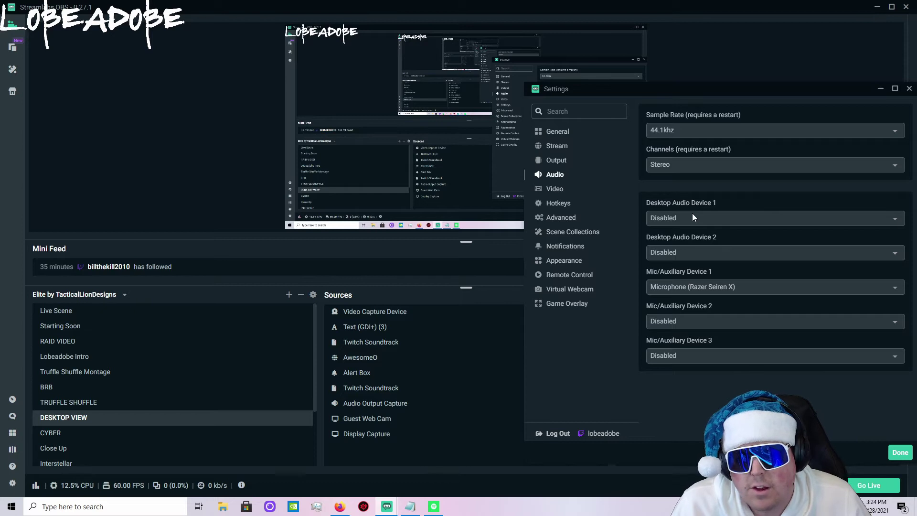
click(571, 191)
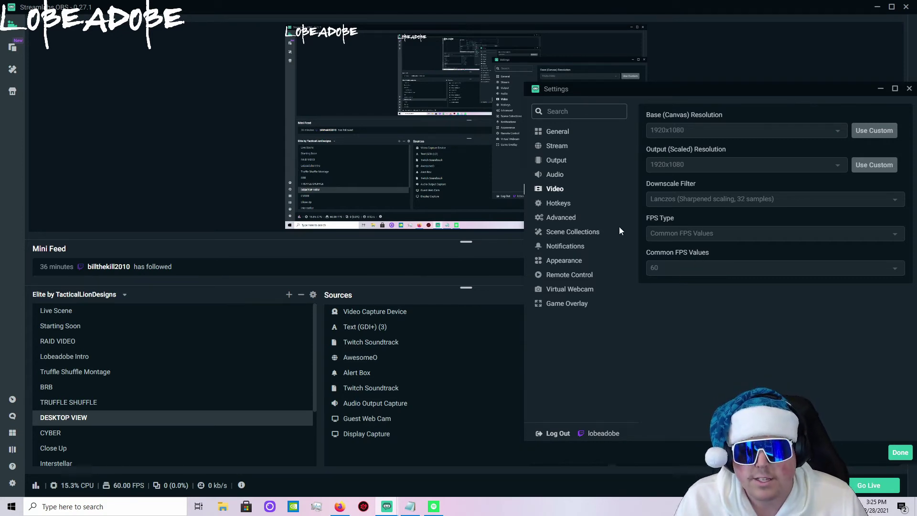
click(578, 204)
Examine the advanced settings from process priority through stream delay and automatic reconnection, and close the Settings window
click(572, 220)
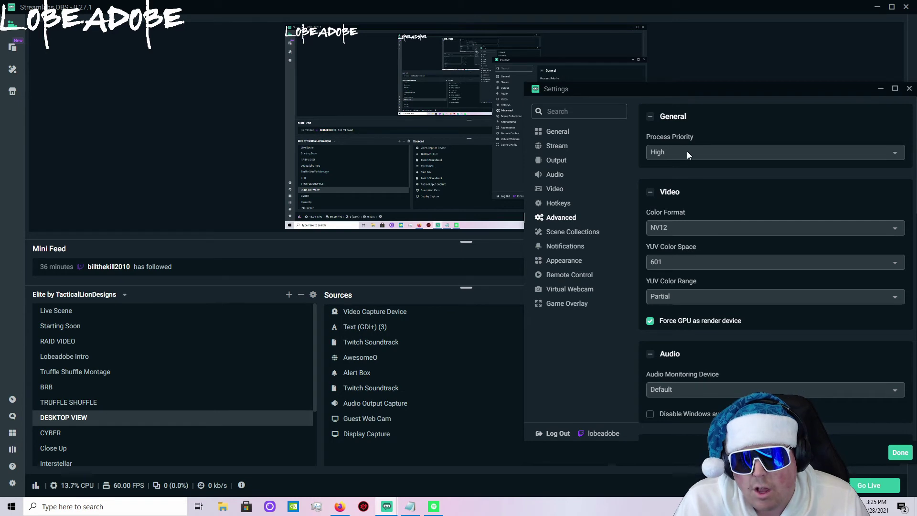
scroll(737, 200, down, 1)
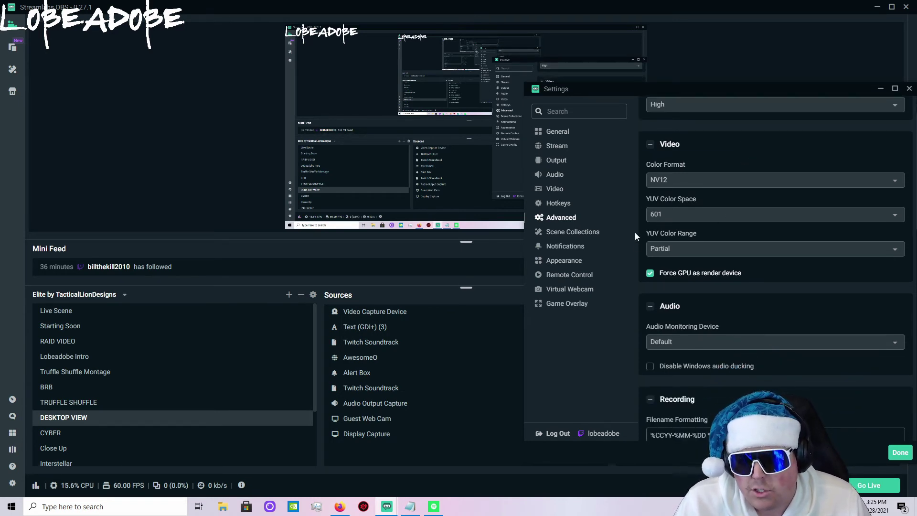
scroll(639, 301, down, 1)
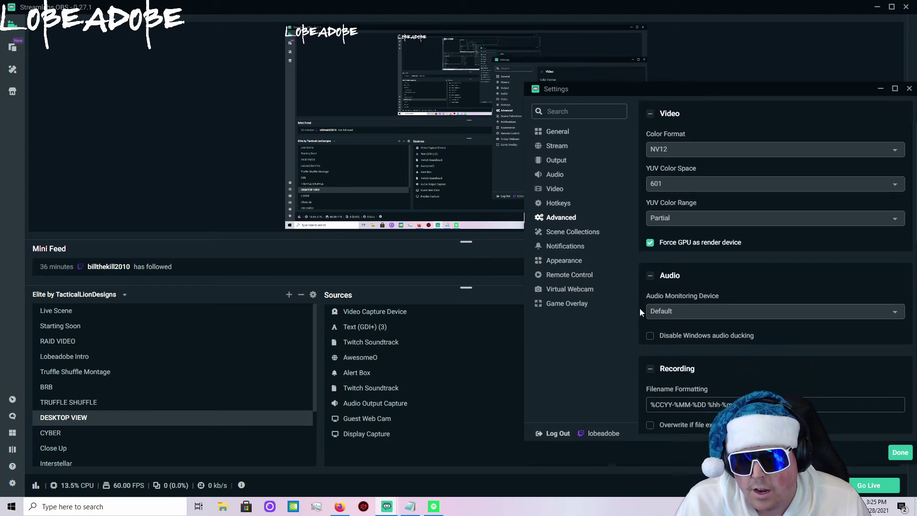
scroll(640, 287, down, 1)
scroll(640, 286, down, 1)
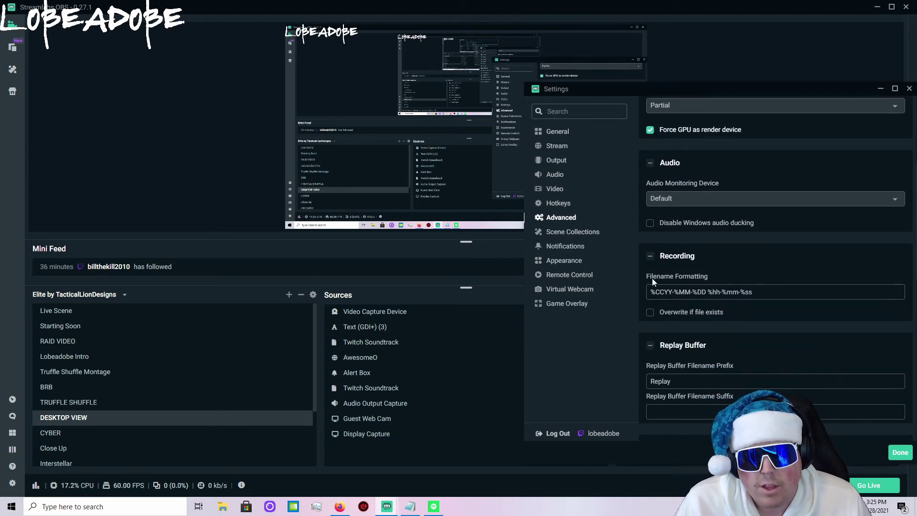
scroll(663, 331, down, 2)
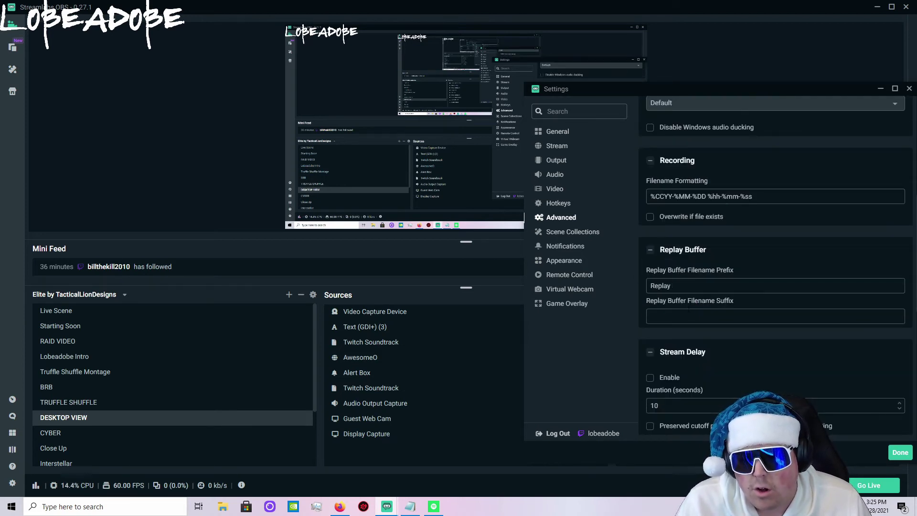
scroll(678, 303, down, 2)
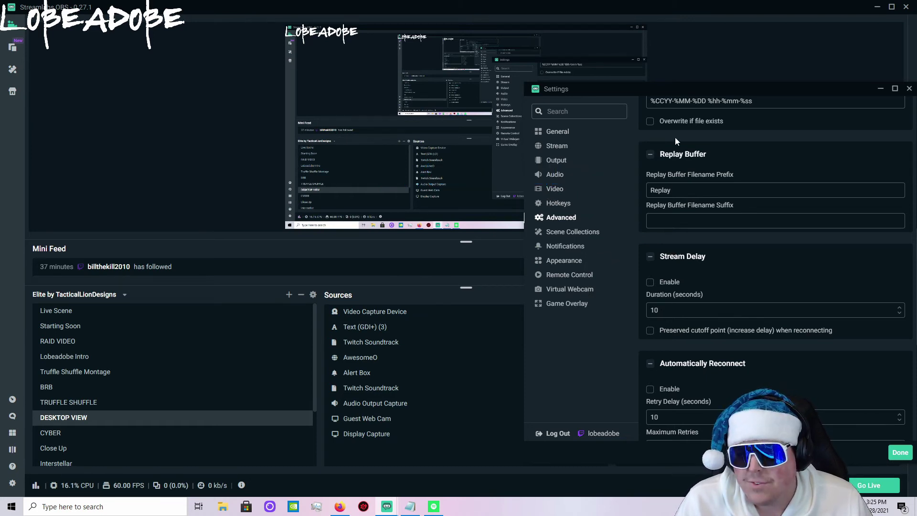
click(909, 89)
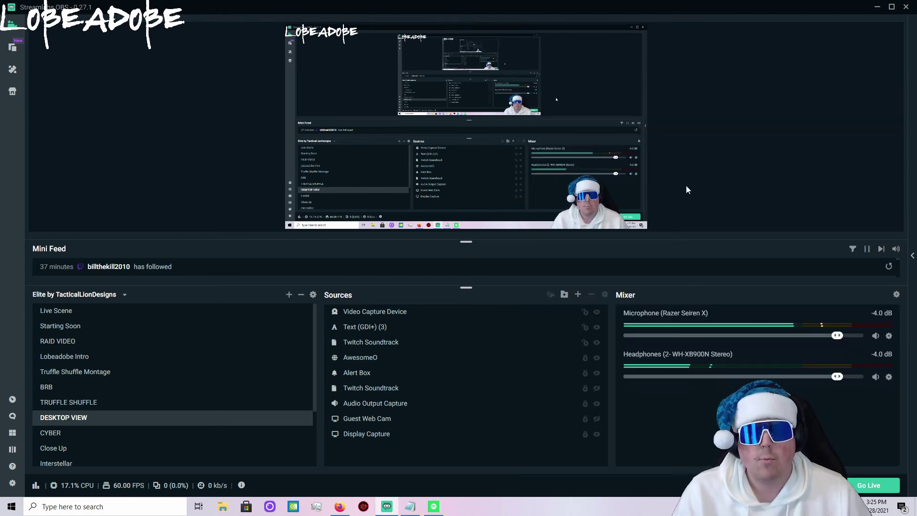